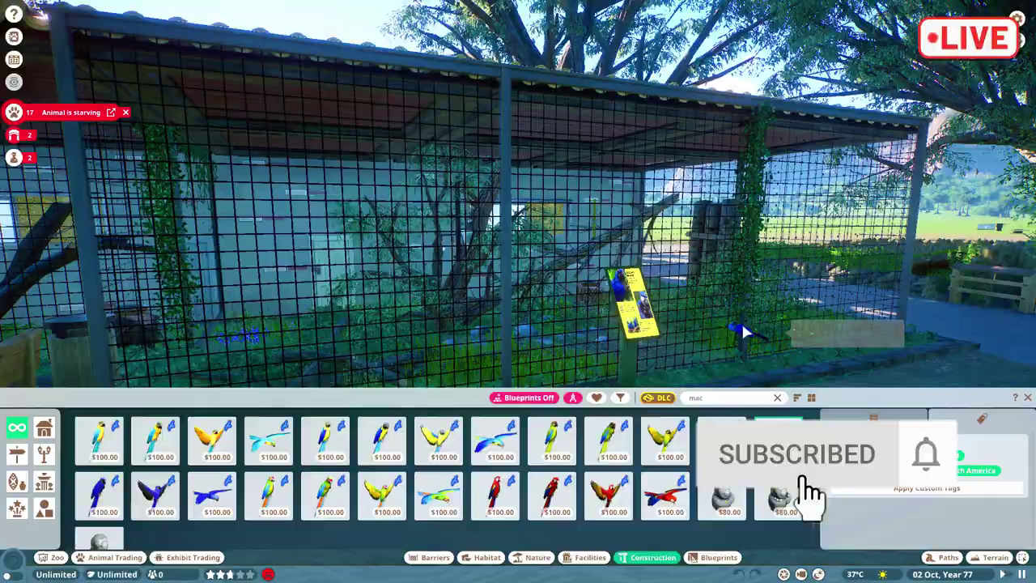
# Step: Pick the Hyacinth macaw prop and drop it into the aviary
pyautogui.scroll(3, 583, 259)
pyautogui.click(778, 437)
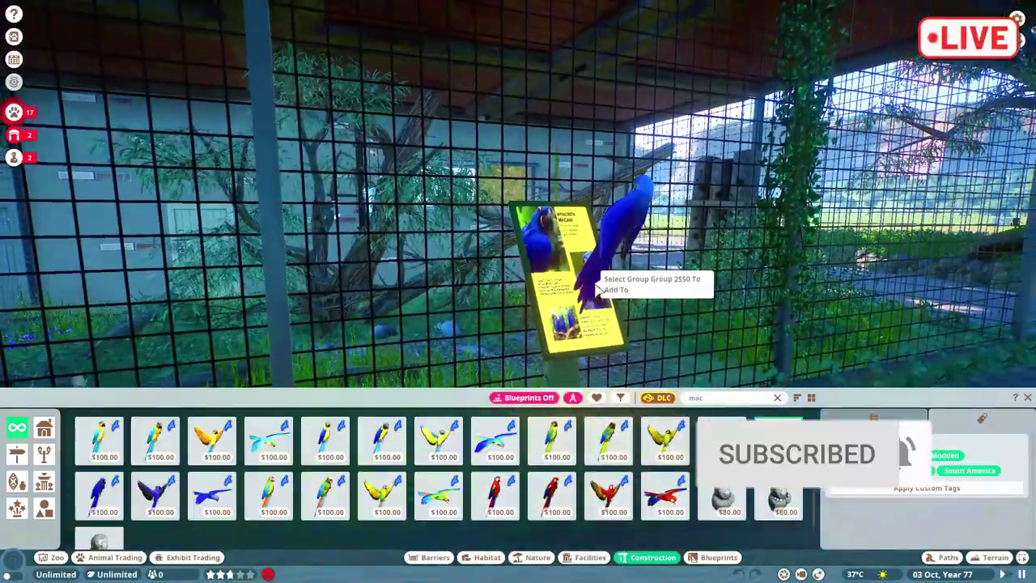
pyautogui.click(595, 271)
pyautogui.press('e')
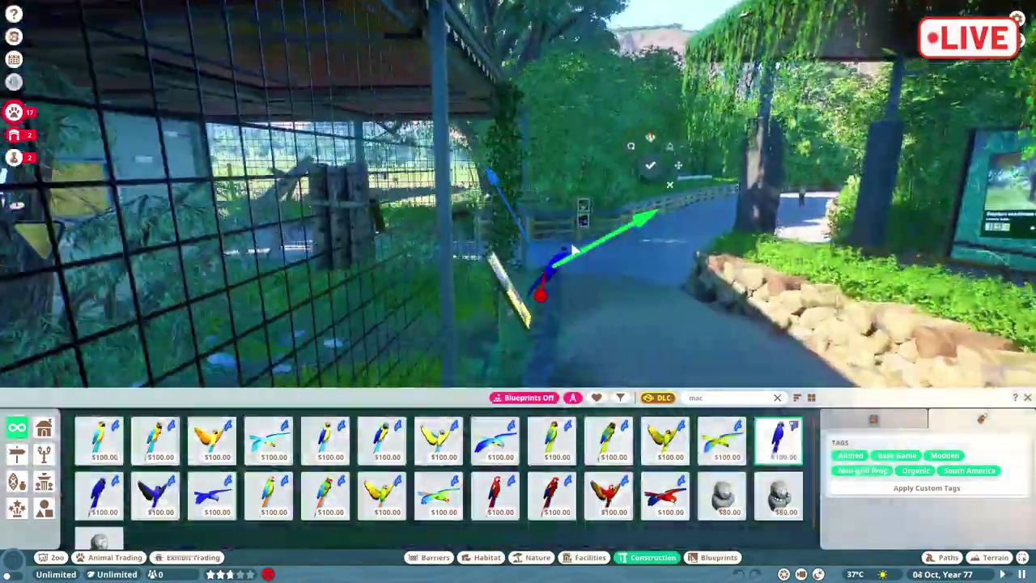
pyautogui.press('s')
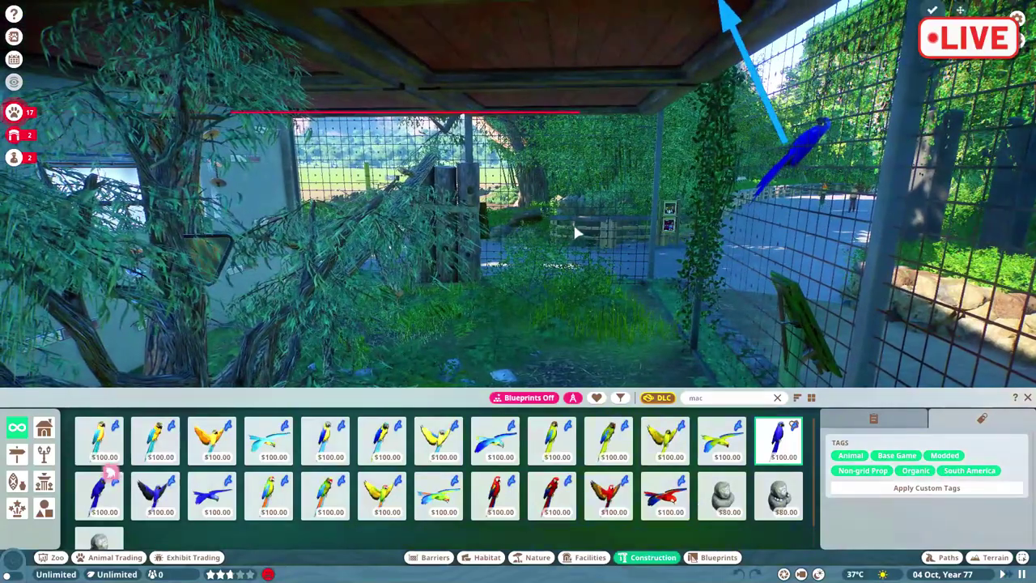
# Step: Lower the macaw toward the aviary floor and rotate it to stand upright
pyautogui.moveTo(898, 93); pyautogui.dragTo(674, 209)
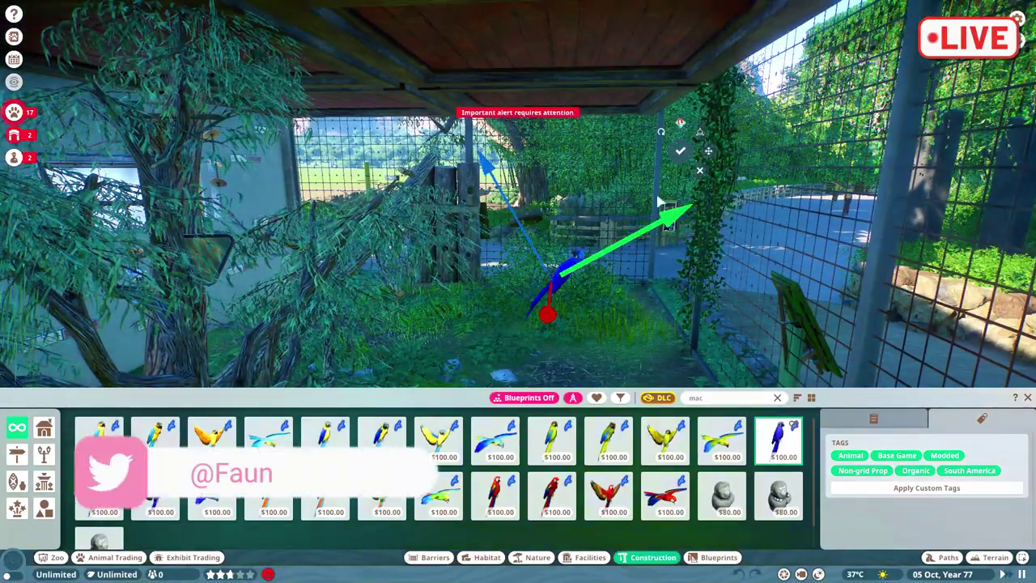
pyautogui.click(683, 124)
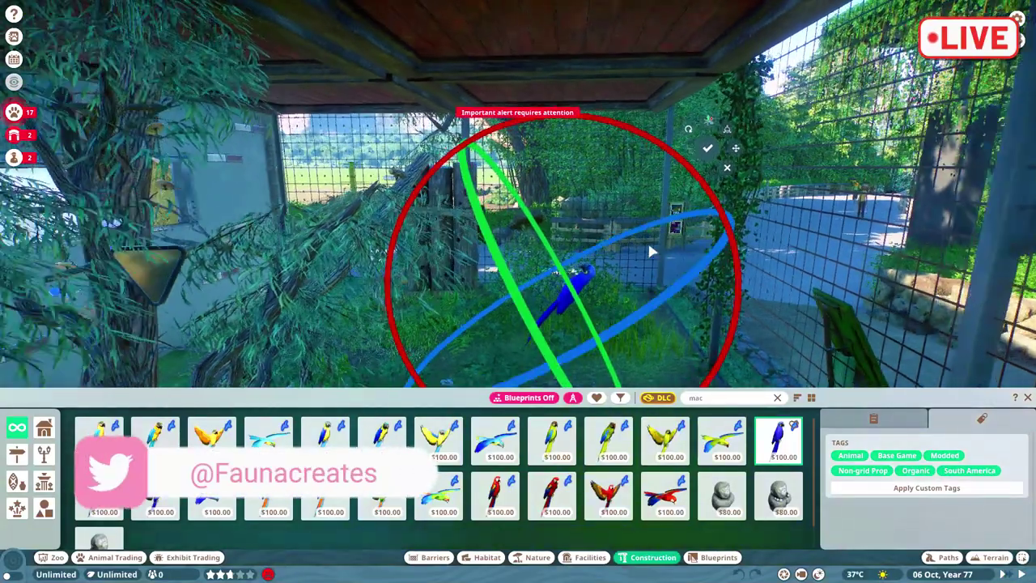
pyautogui.moveTo(550, 264); pyautogui.dragTo(569, 186)
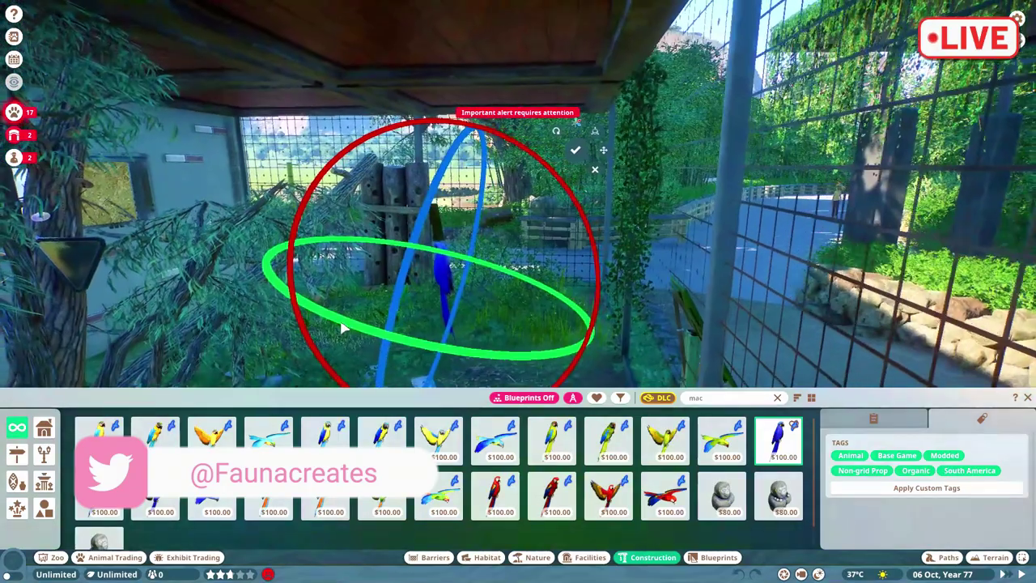
pyautogui.moveTo(611, 303)
pyautogui.mouseDown()
pyautogui.moveTo(606, 324)
pyautogui.moveTo(583, 273)
pyautogui.moveTo(570, 174)
pyautogui.mouseUp()
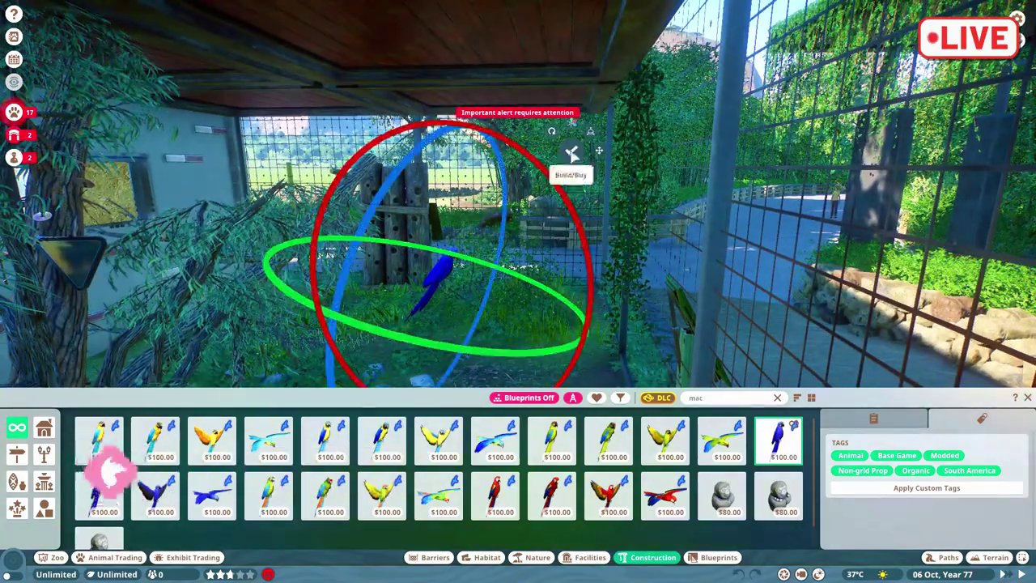
# Step: Move the macaw onto the branch beside the house window
pyautogui.click(595, 158)
pyautogui.moveTo(494, 279); pyautogui.dragTo(391, 278)
pyautogui.scroll(5, 391, 277)
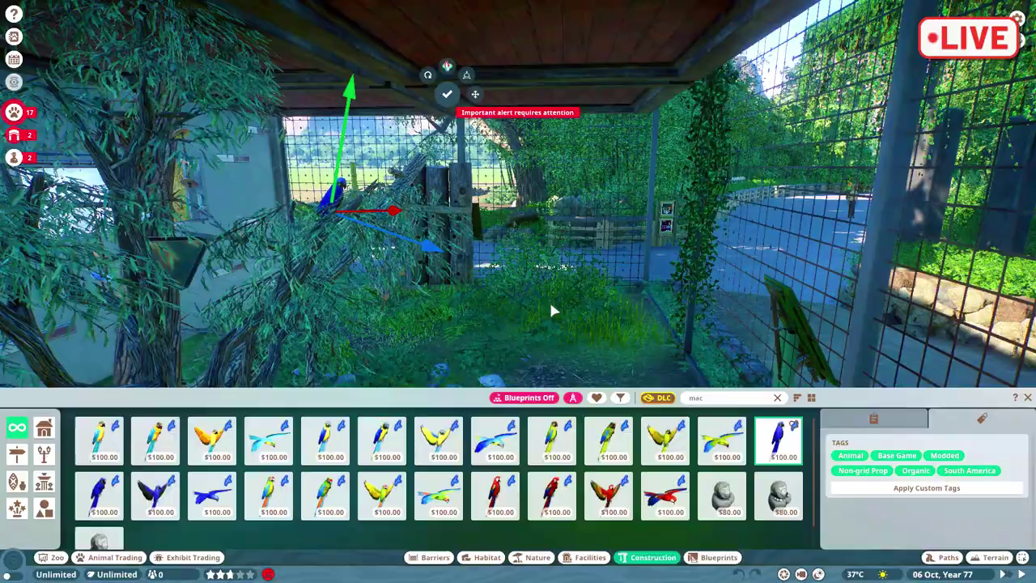
pyautogui.press('e')
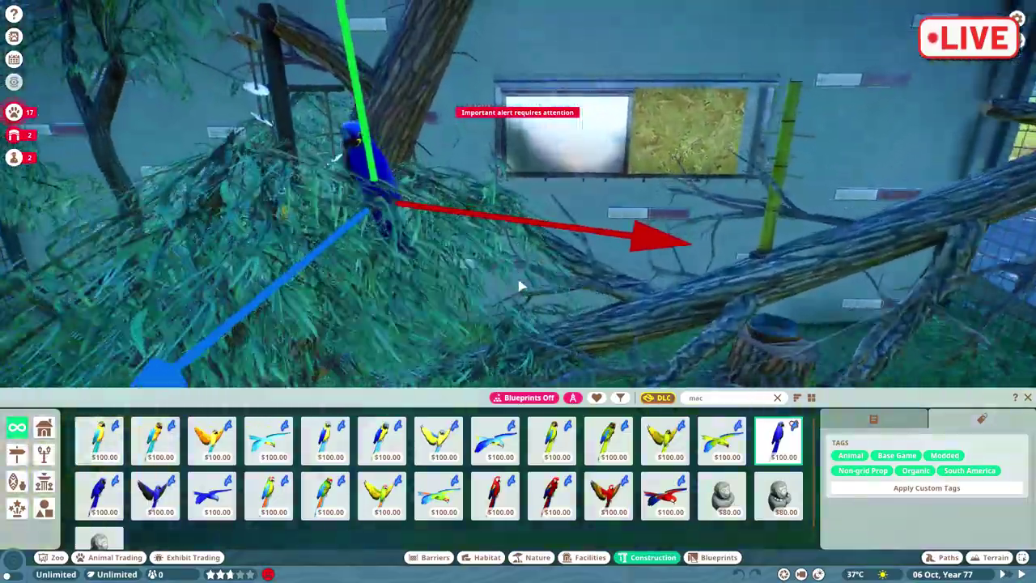
pyautogui.press('e')
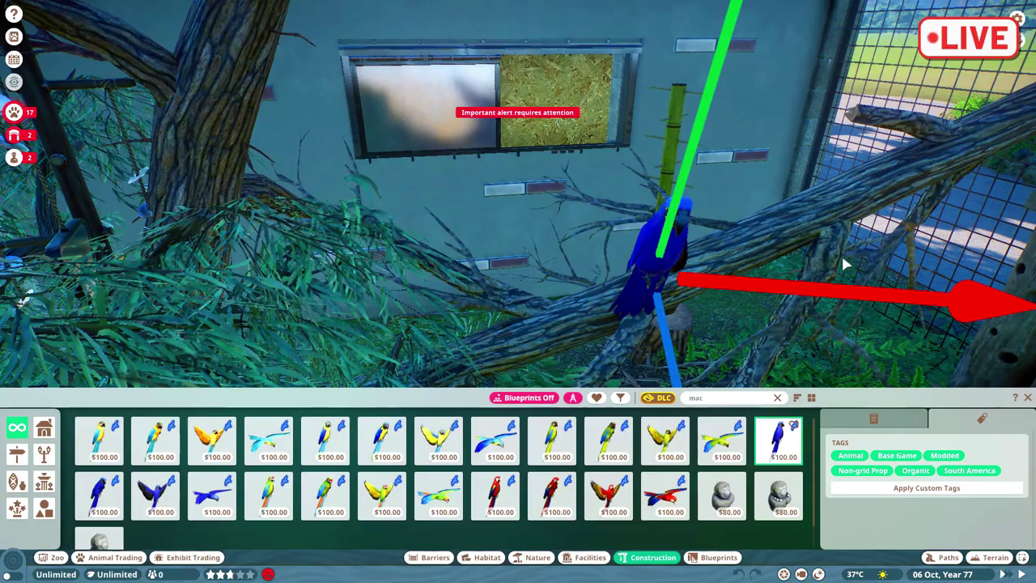
pyautogui.moveTo(655, 243); pyautogui.dragTo(625, 229)
pyautogui.moveTo(641, 152); pyautogui.dragTo(629, 233)
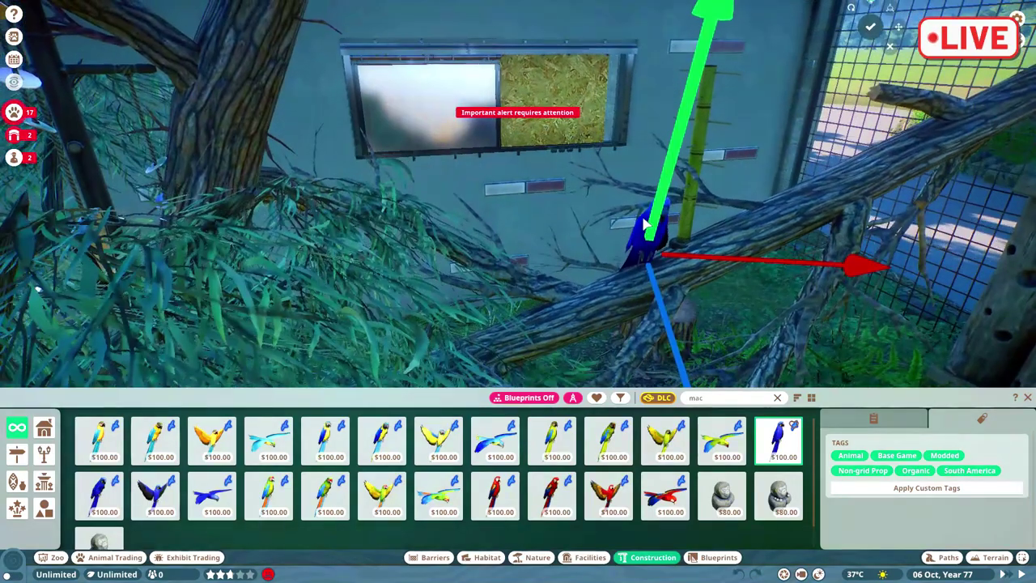
pyautogui.moveTo(639, 255); pyautogui.dragTo(680, 6)
pyautogui.press('w')
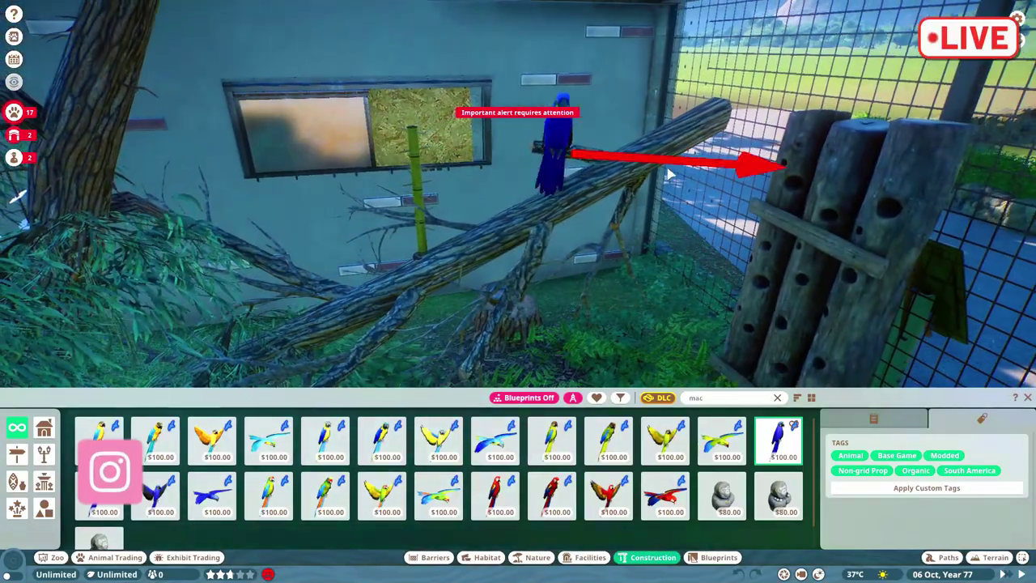
pyautogui.press('d')
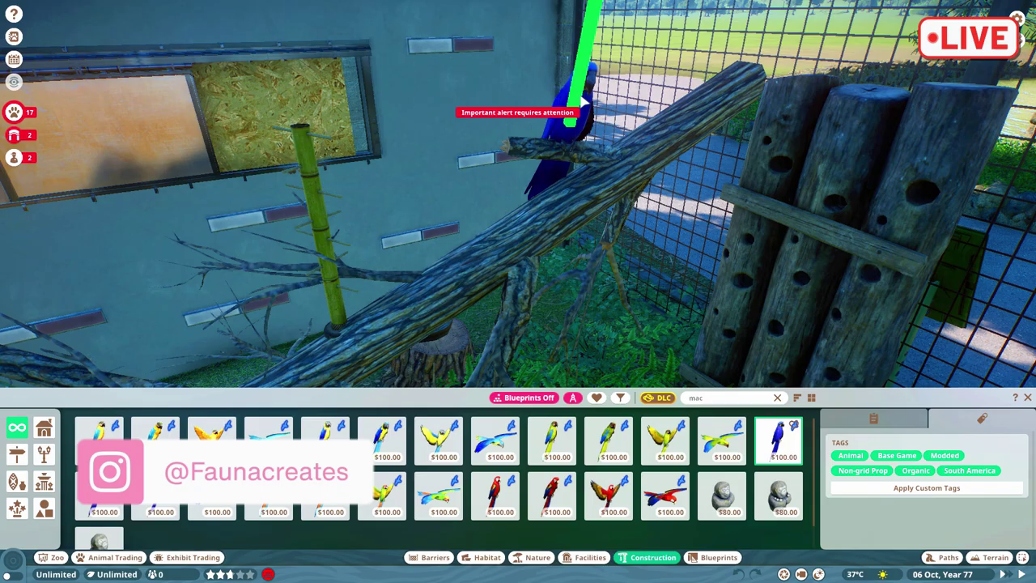
# Step: Cancel the pending macaw placement and pick the flying Hyacinth macaw prop for the enclosure
pyautogui.press('s')
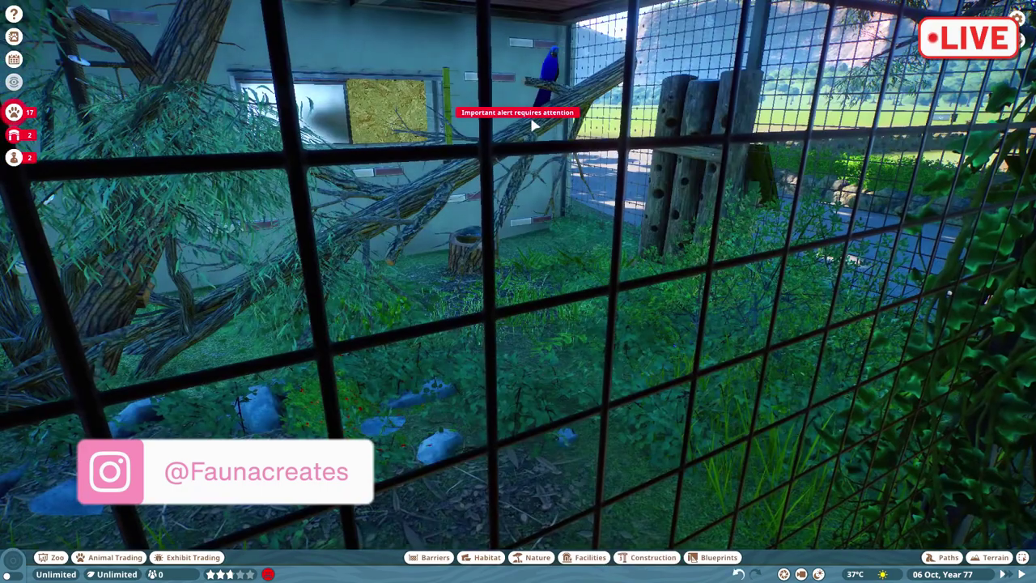
pyautogui.click(568, 122)
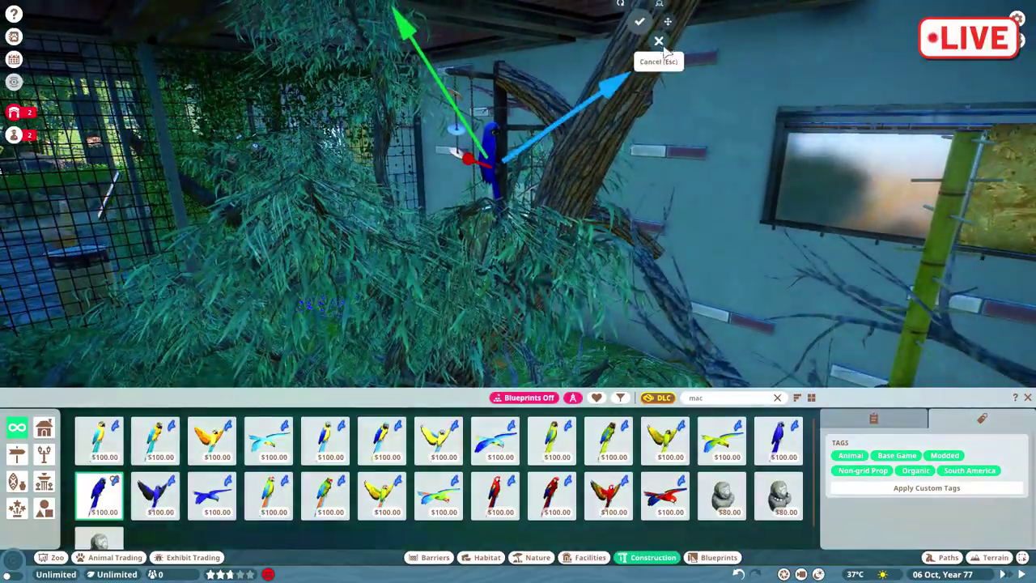
pyautogui.click(660, 44)
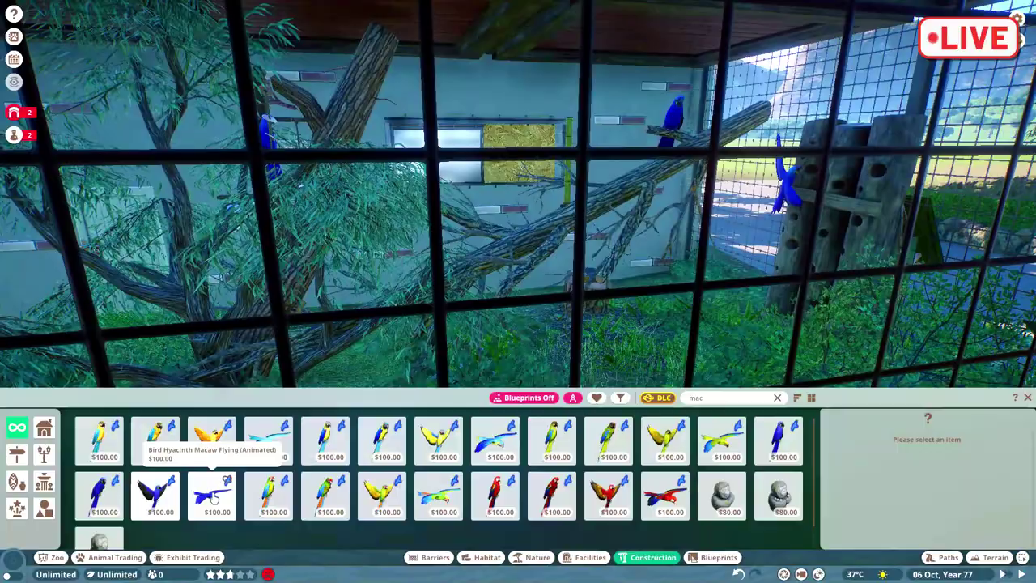
pyautogui.click(212, 495)
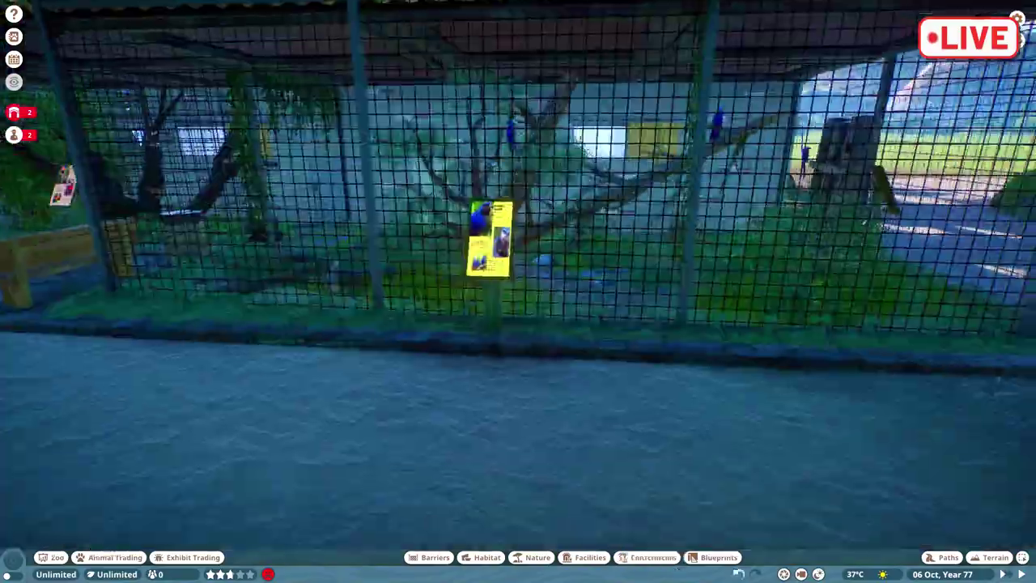
pyautogui.press('w')
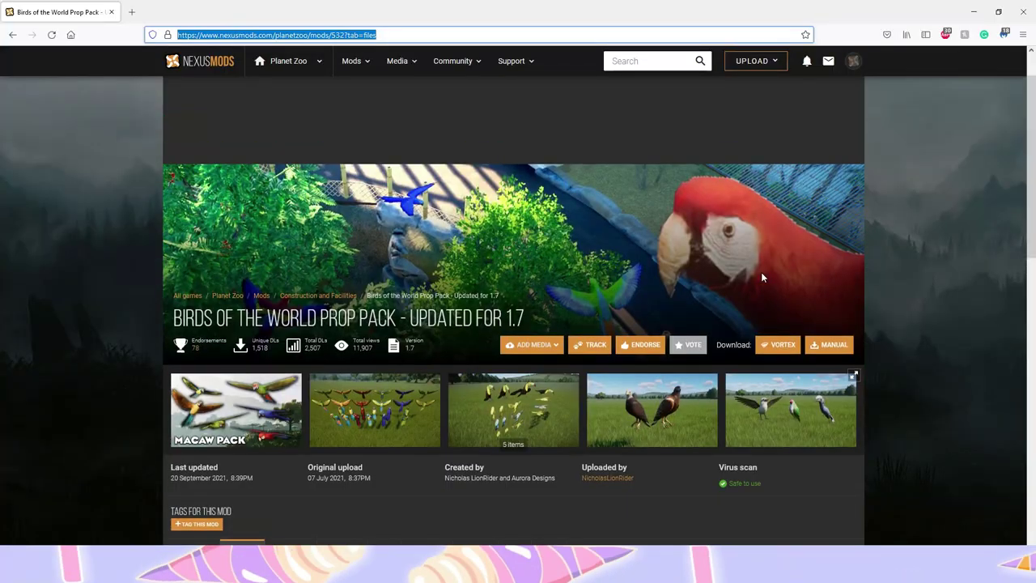
# Step: Scroll down the mod page and step through the preview images to the last one
pyautogui.scroll(-1, 762, 277)
pyautogui.scroll(-2, 762, 278)
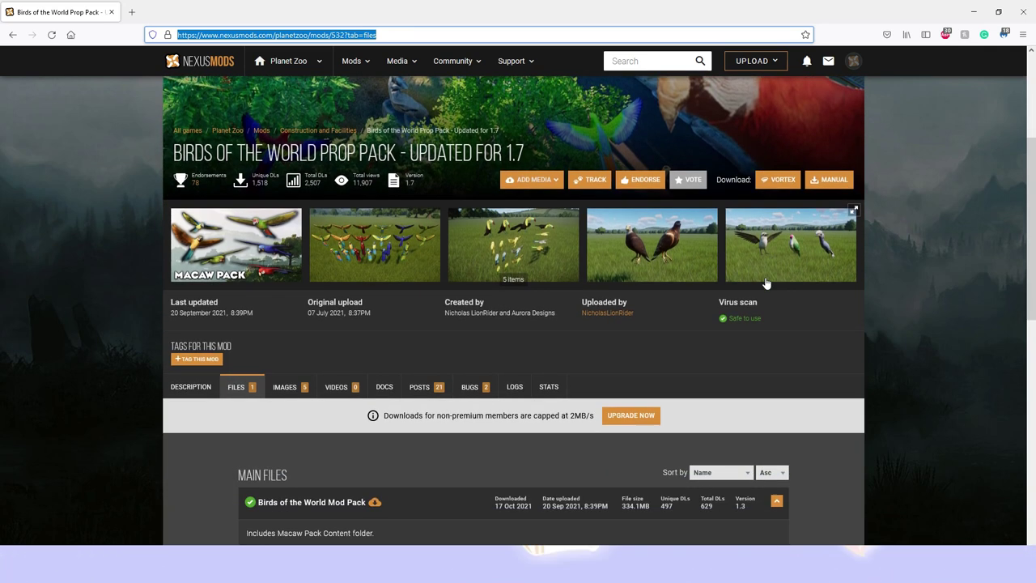
pyautogui.scroll(-1, 763, 282)
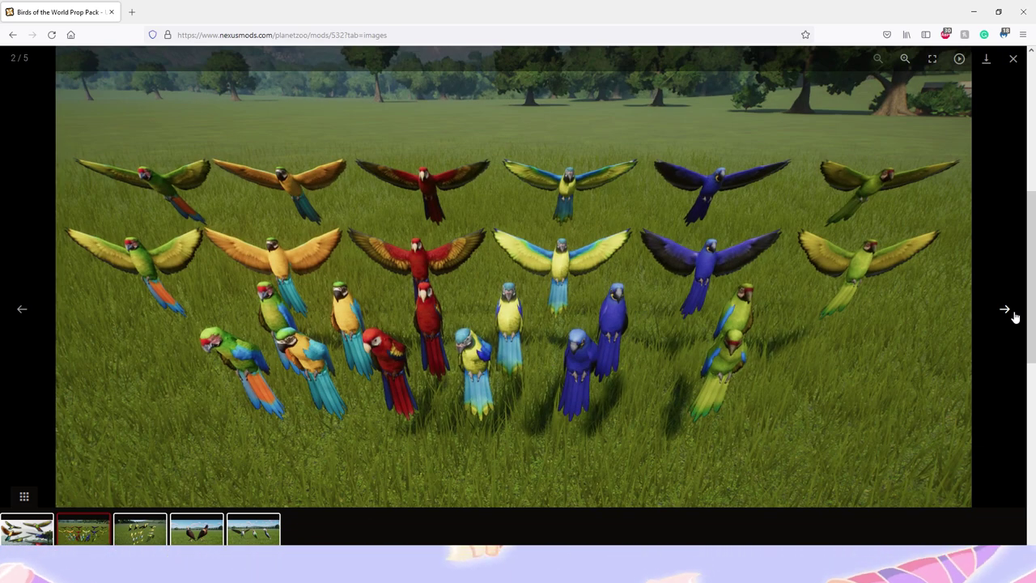
pyautogui.click(1016, 317)
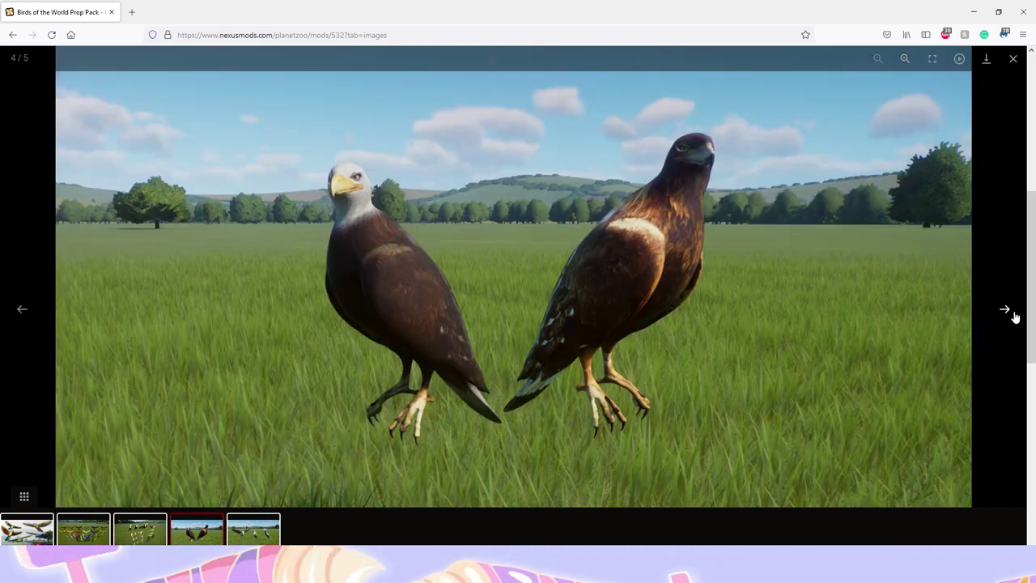
pyautogui.click(1016, 318)
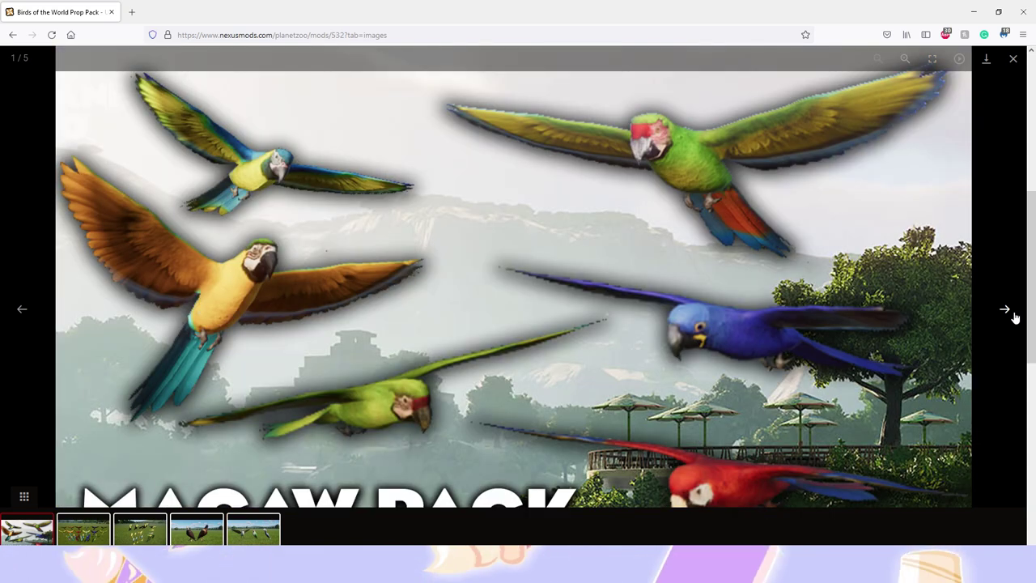
# Step: Close the image viewer, scroll back up, and expand the hidden tray icons
pyautogui.click(1014, 61)
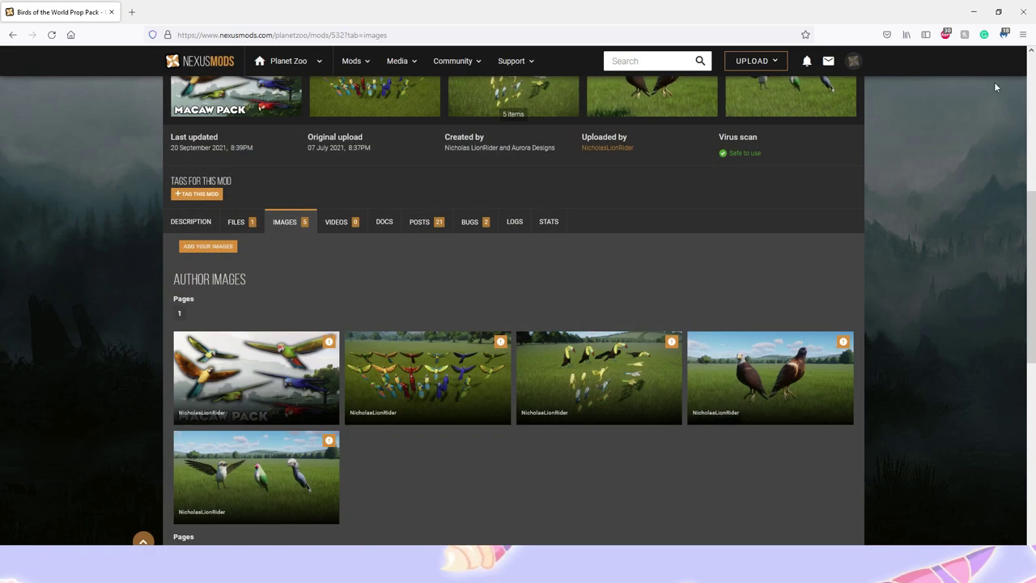
pyautogui.scroll(1, 492, 286)
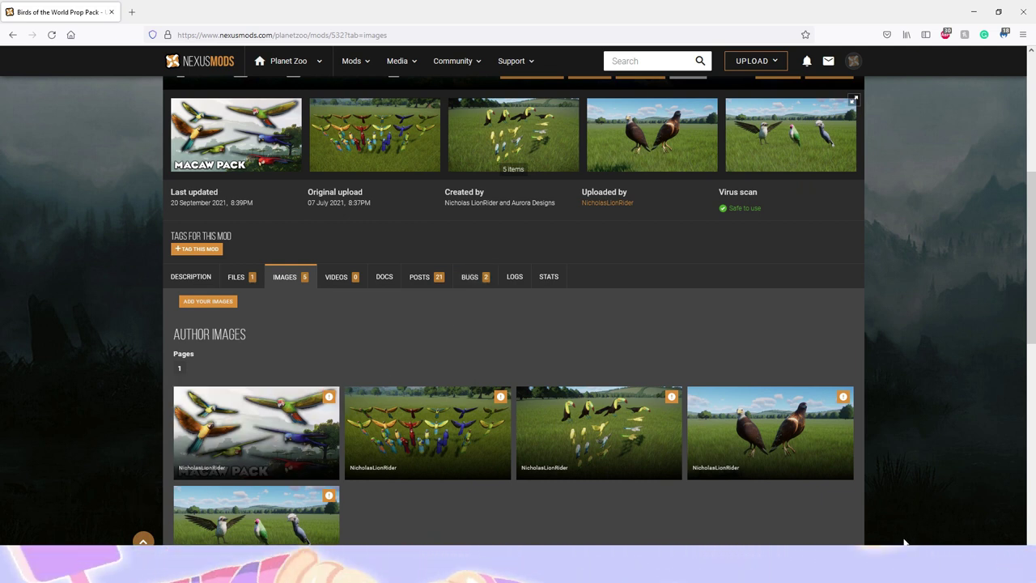
pyautogui.click(869, 573)
# Step: Open Planet Zoo's install folder from the Steam library via Manage > Browse local files
pyautogui.rightClick(880, 512)
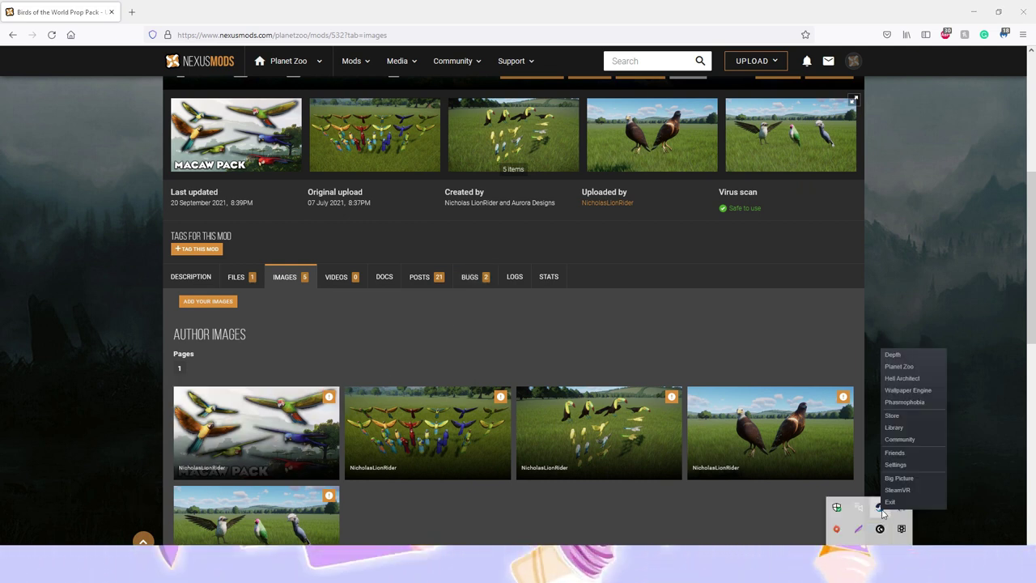
pyautogui.click(904, 428)
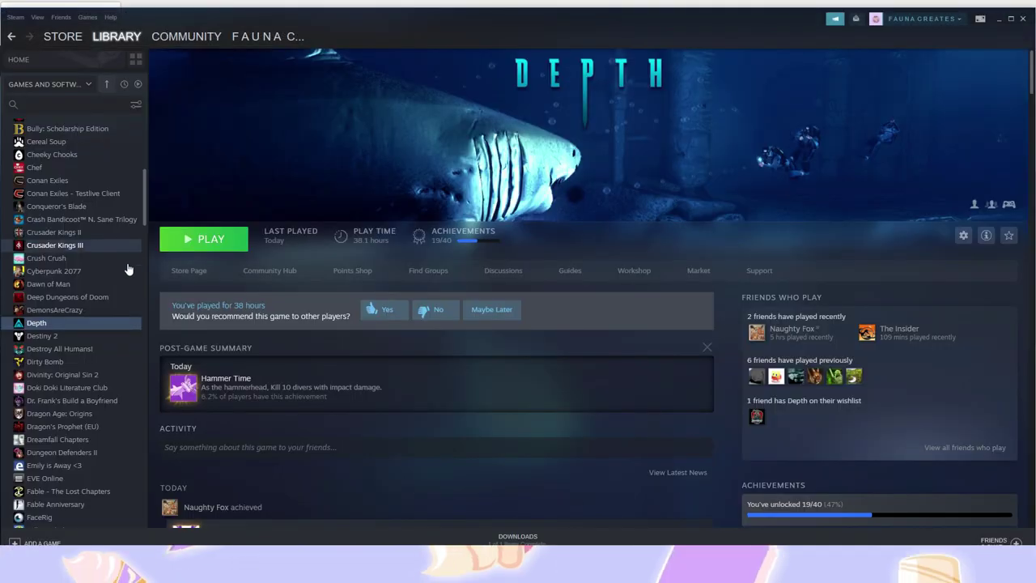
pyautogui.rightClick(39, 164)
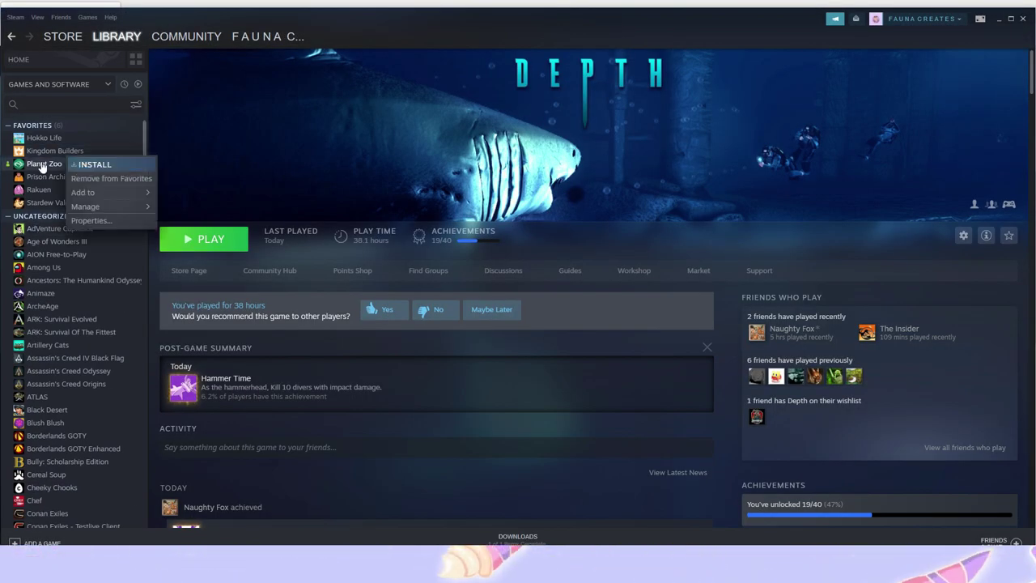
pyautogui.moveTo(81, 214)
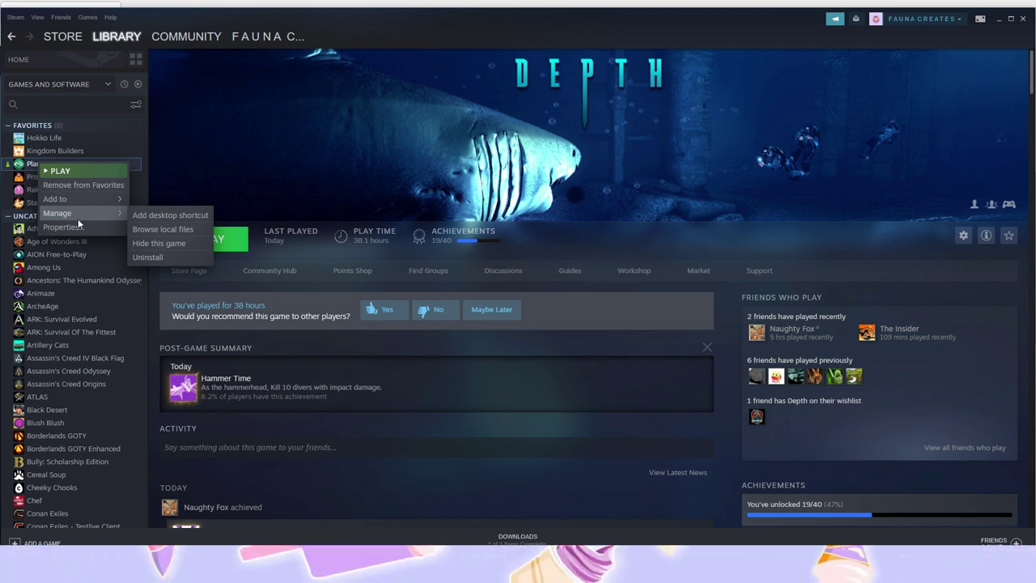
pyautogui.click(171, 228)
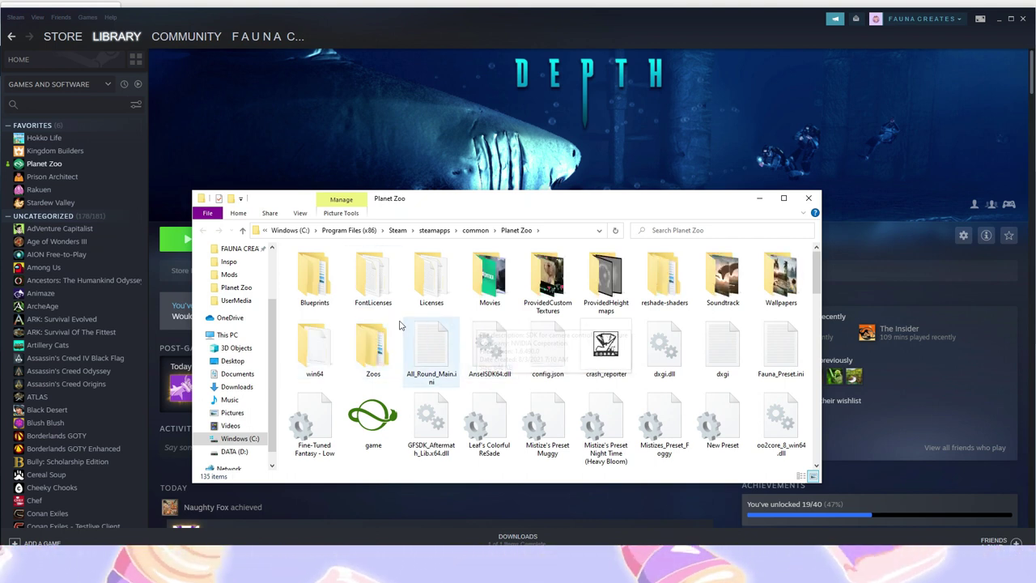
# Step: Open win64 > ovldata > MacawPck to check its .ovl files, then go back to ovldata
pyautogui.doubleClick(324, 349)
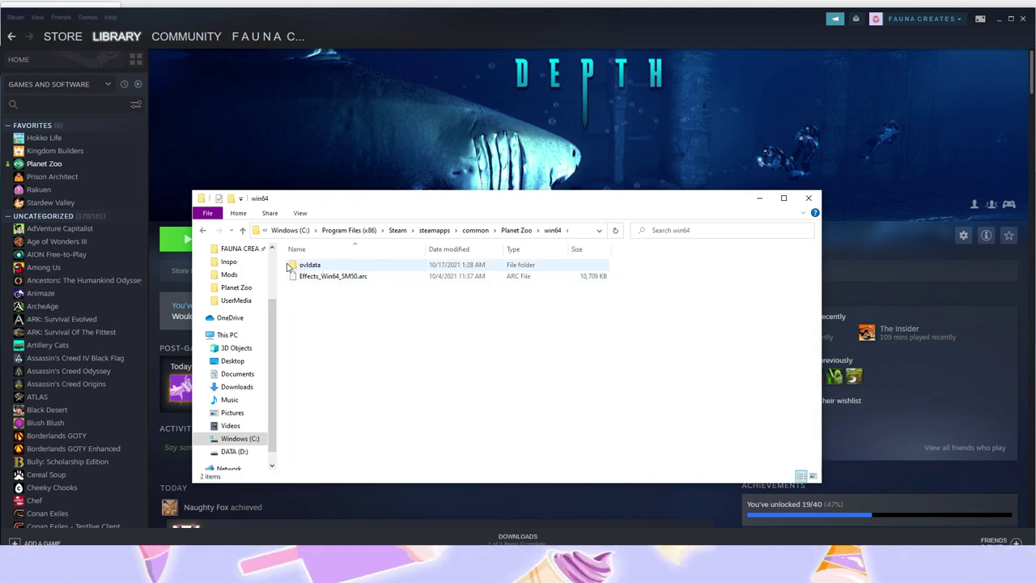
pyautogui.doubleClick(322, 268)
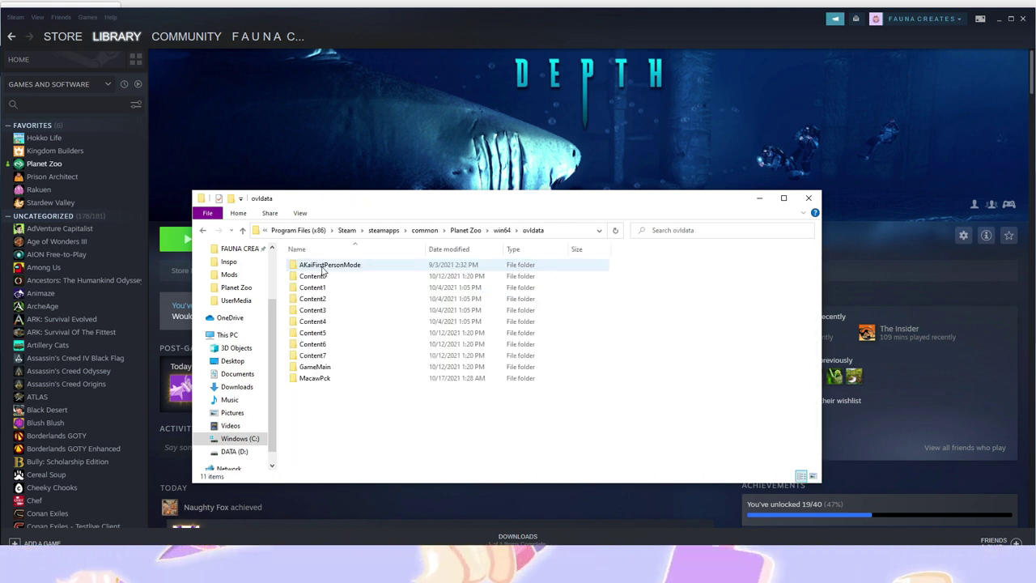
pyautogui.doubleClick(314, 380)
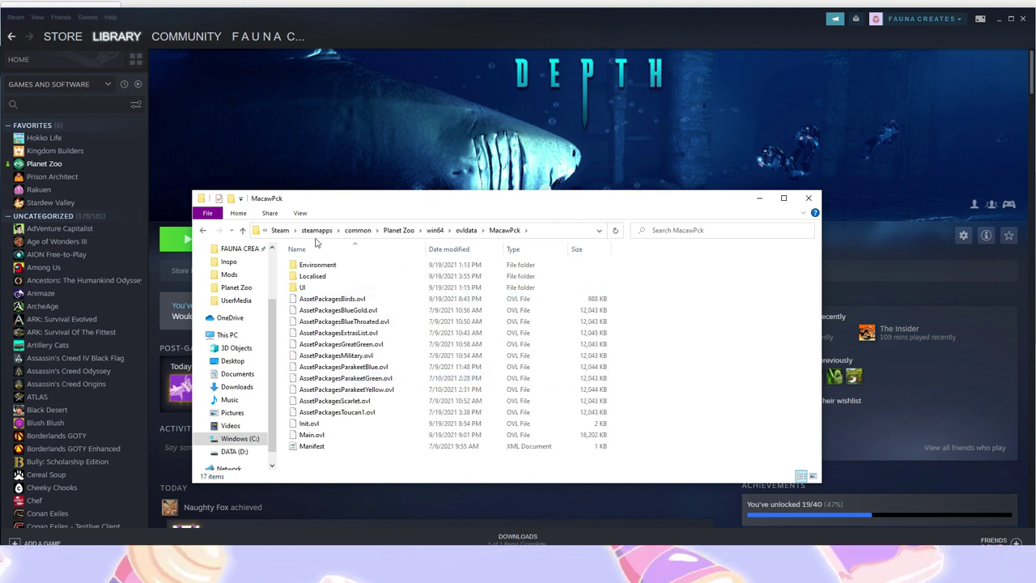
pyautogui.click(242, 231)
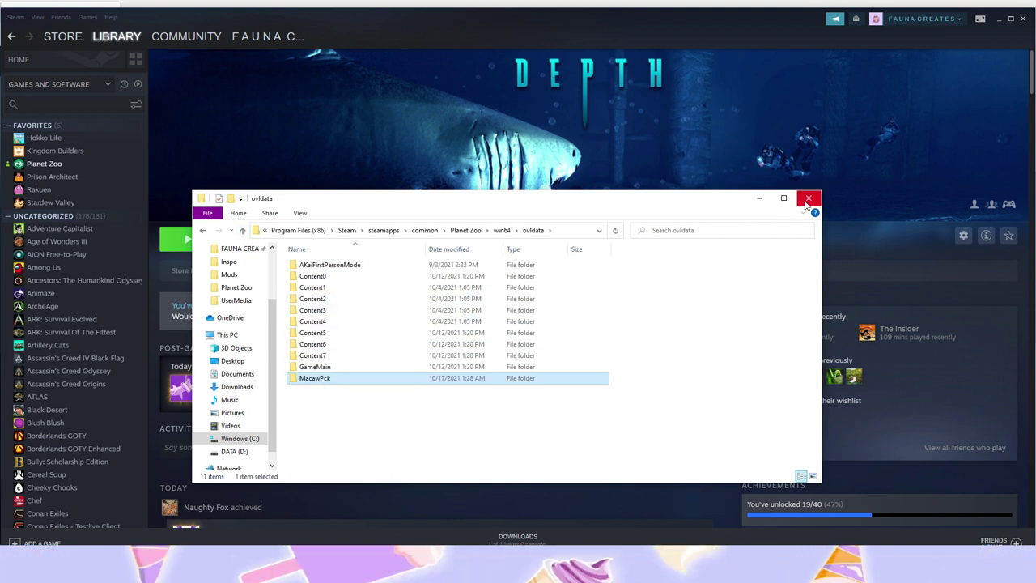
# Step: Close the ovldata window and select Planet Zoo in the Steam library sidebar
pyautogui.click(806, 200)
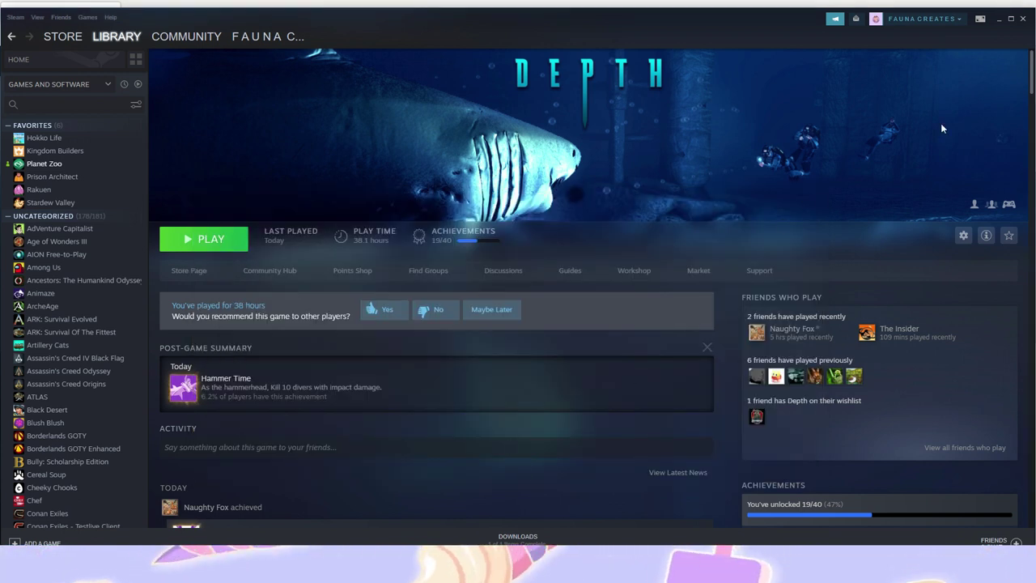
pyautogui.click(44, 163)
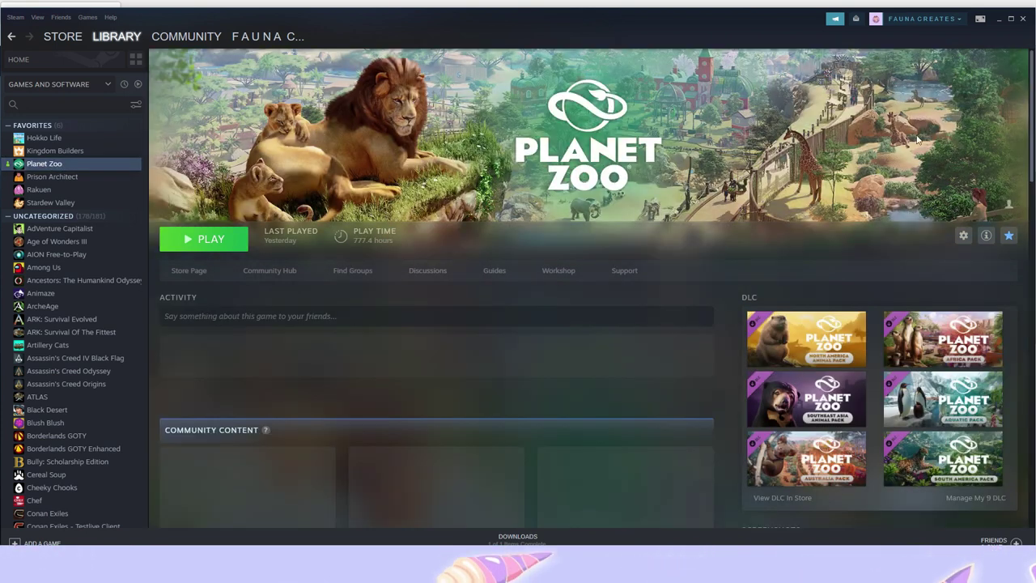